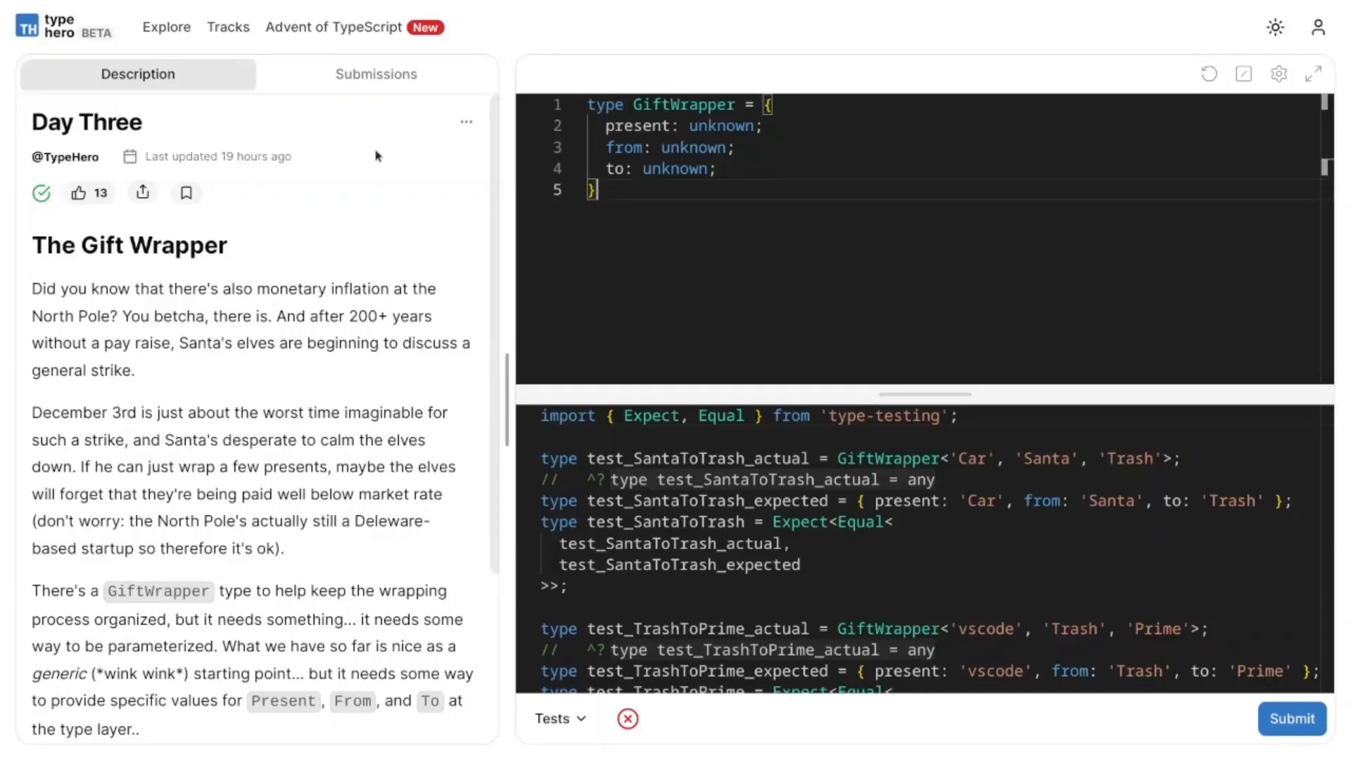
scroll(112, 149, down, 3)
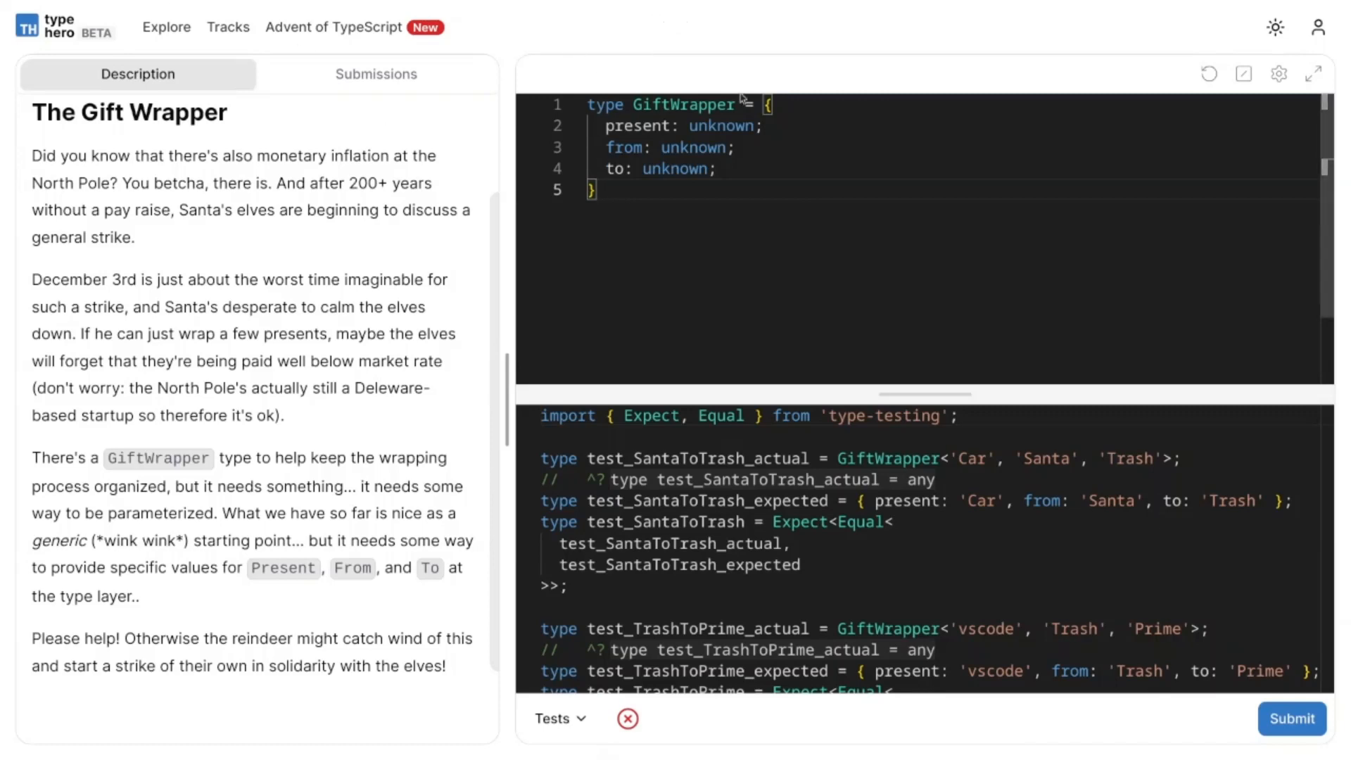
scroll(806, 507, down, 3)
scroll(806, 485, up, 3)
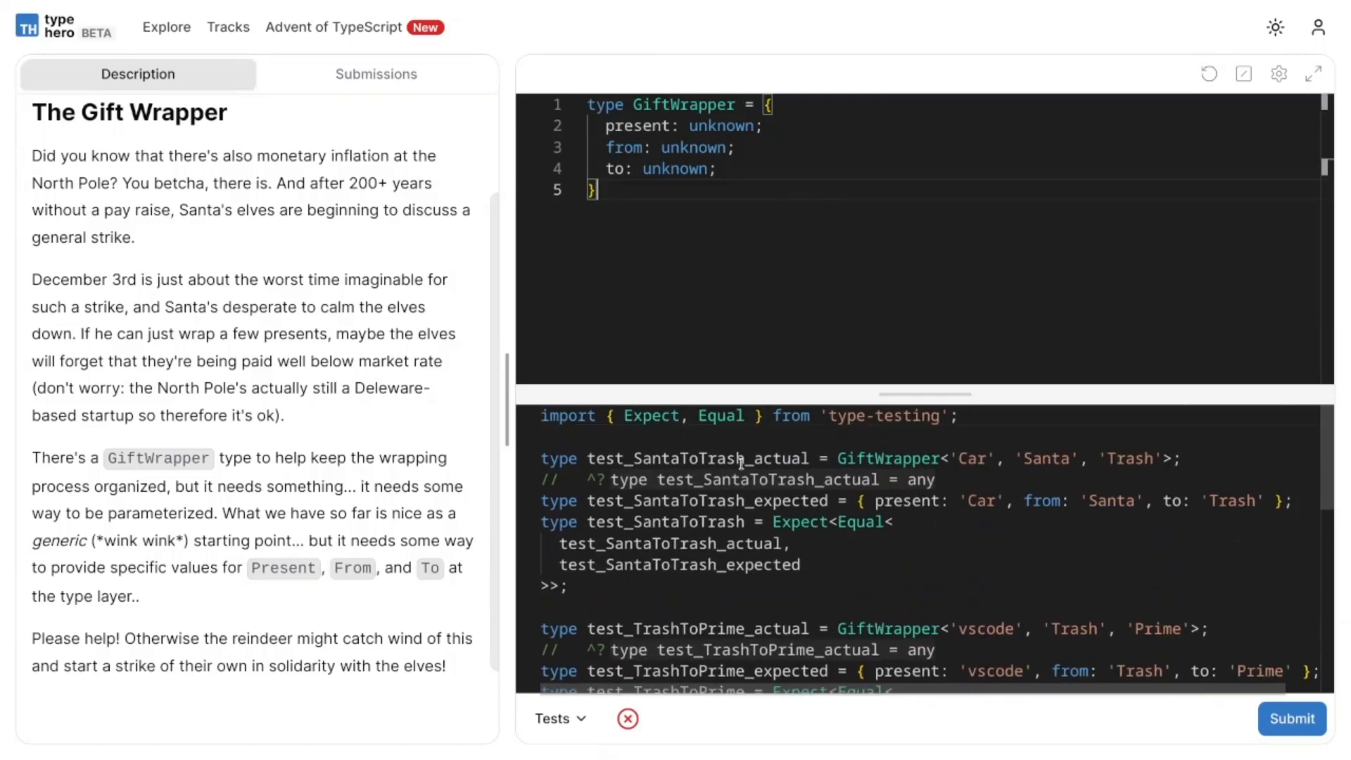
scroll(806, 458, right, 1)
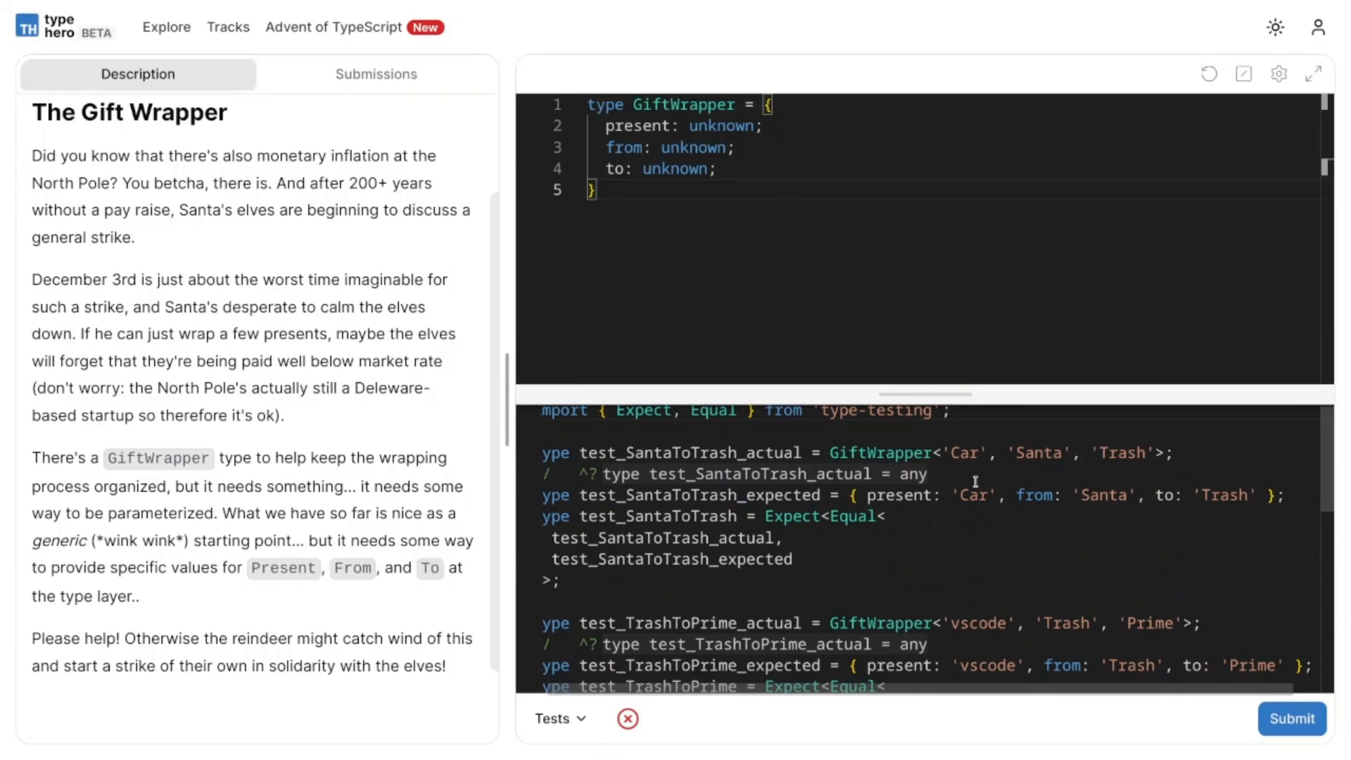
scroll(975, 482, down, 1)
scroll(974, 482, up, 1)
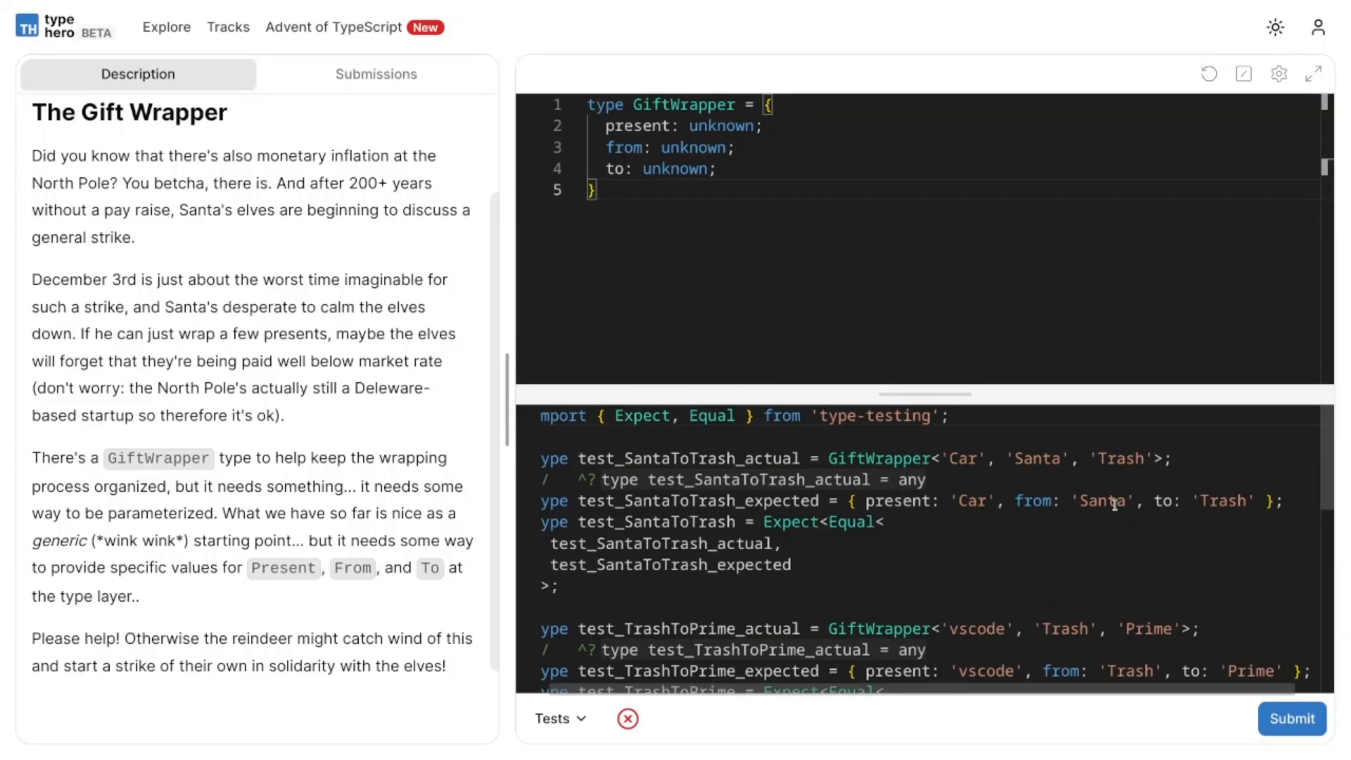
scroll(1126, 486, down, 2)
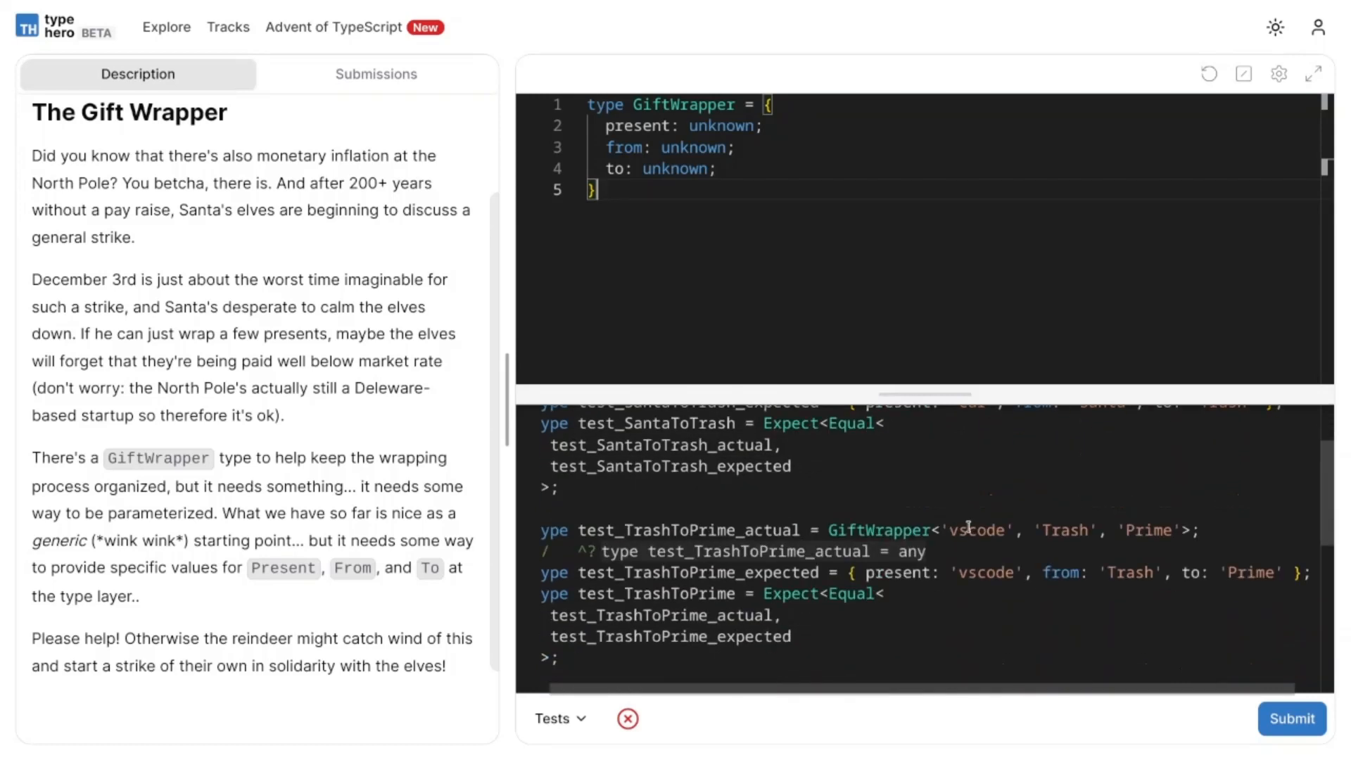
scroll(950, 586, down, 1)
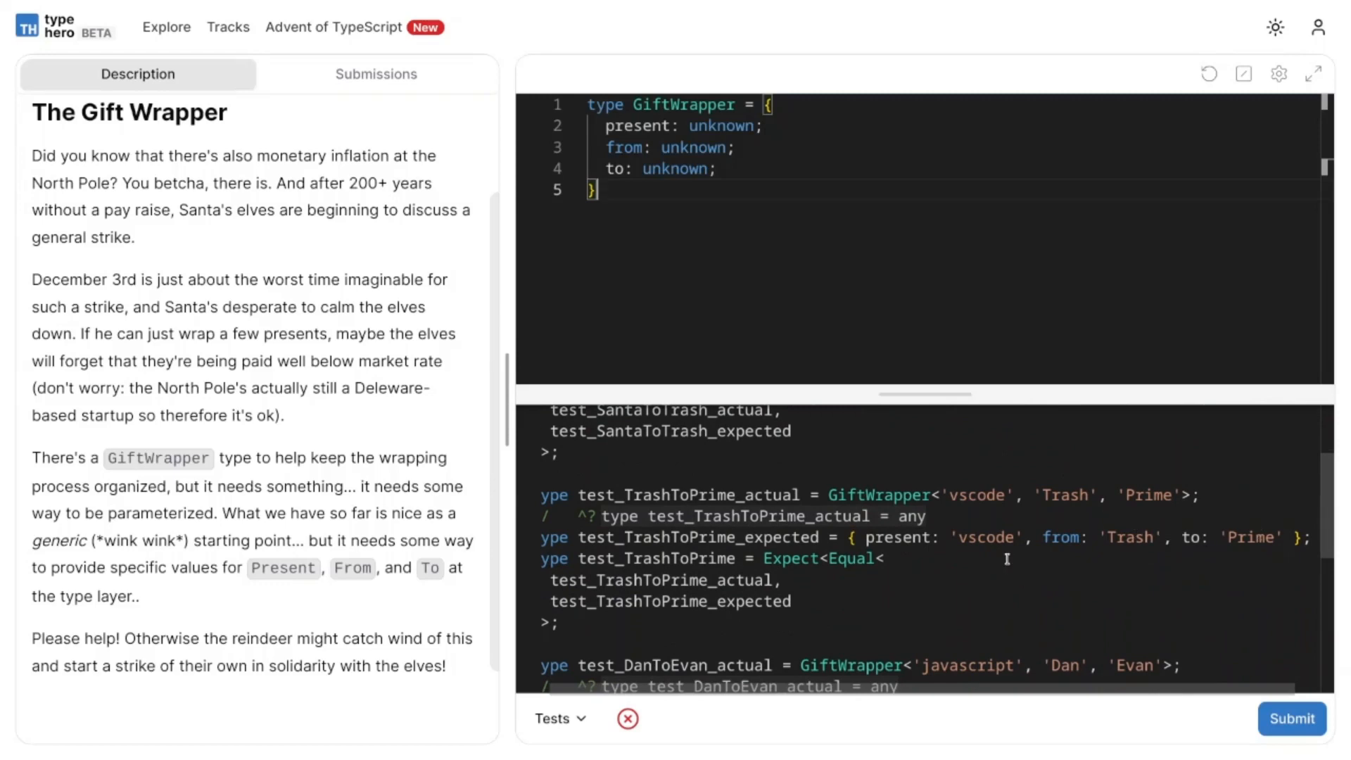
scroll(1007, 558, down, 3)
scroll(1005, 559, down, 3)
scroll(1005, 558, up, 5)
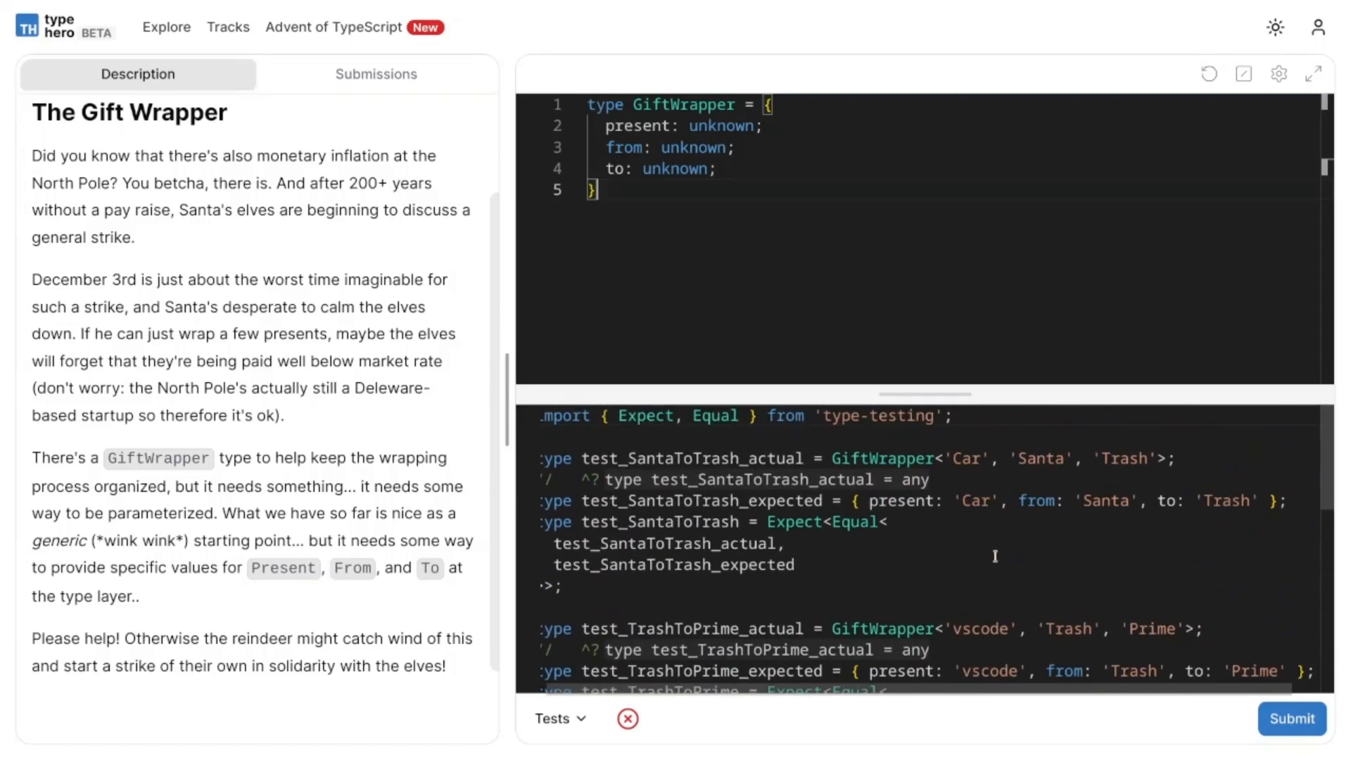
scroll(914, 524, down, 3)
scroll(915, 524, up, 5)
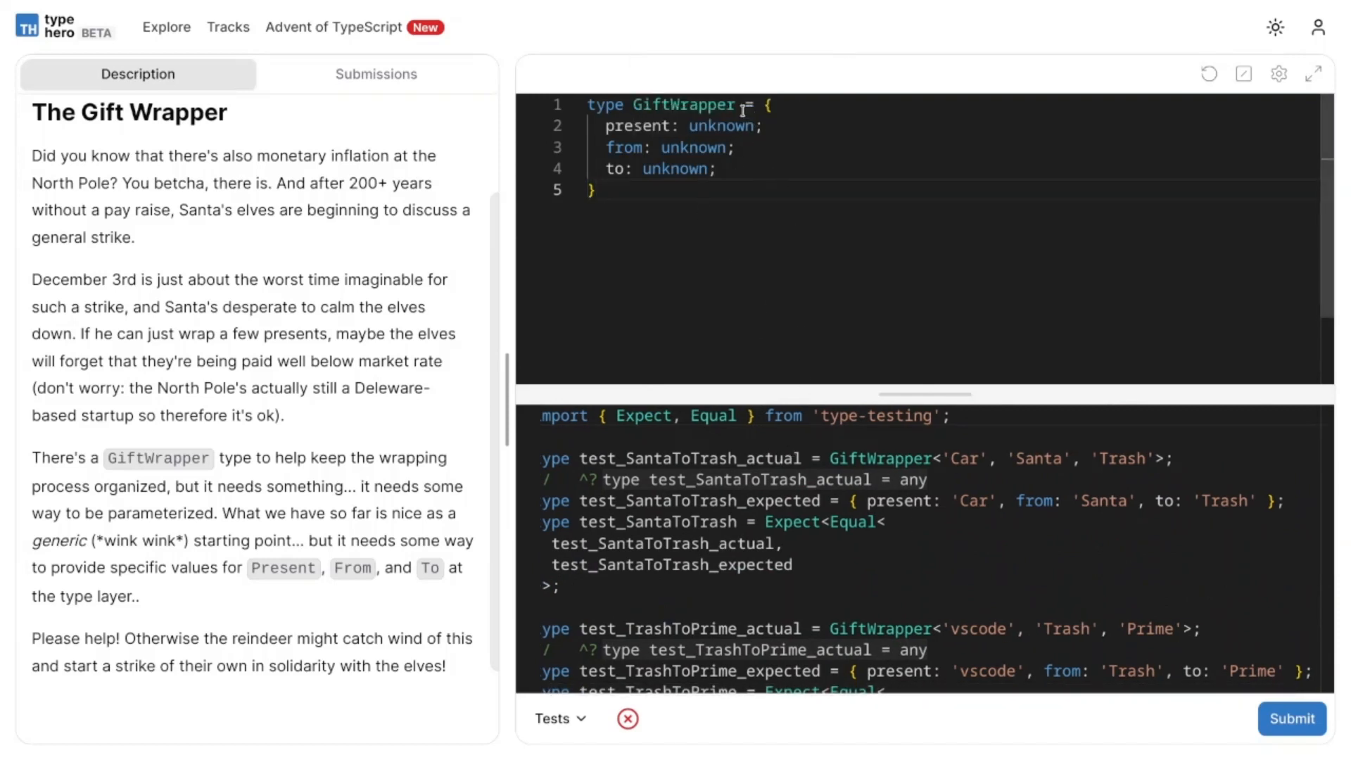
mouse_move(685, 105)
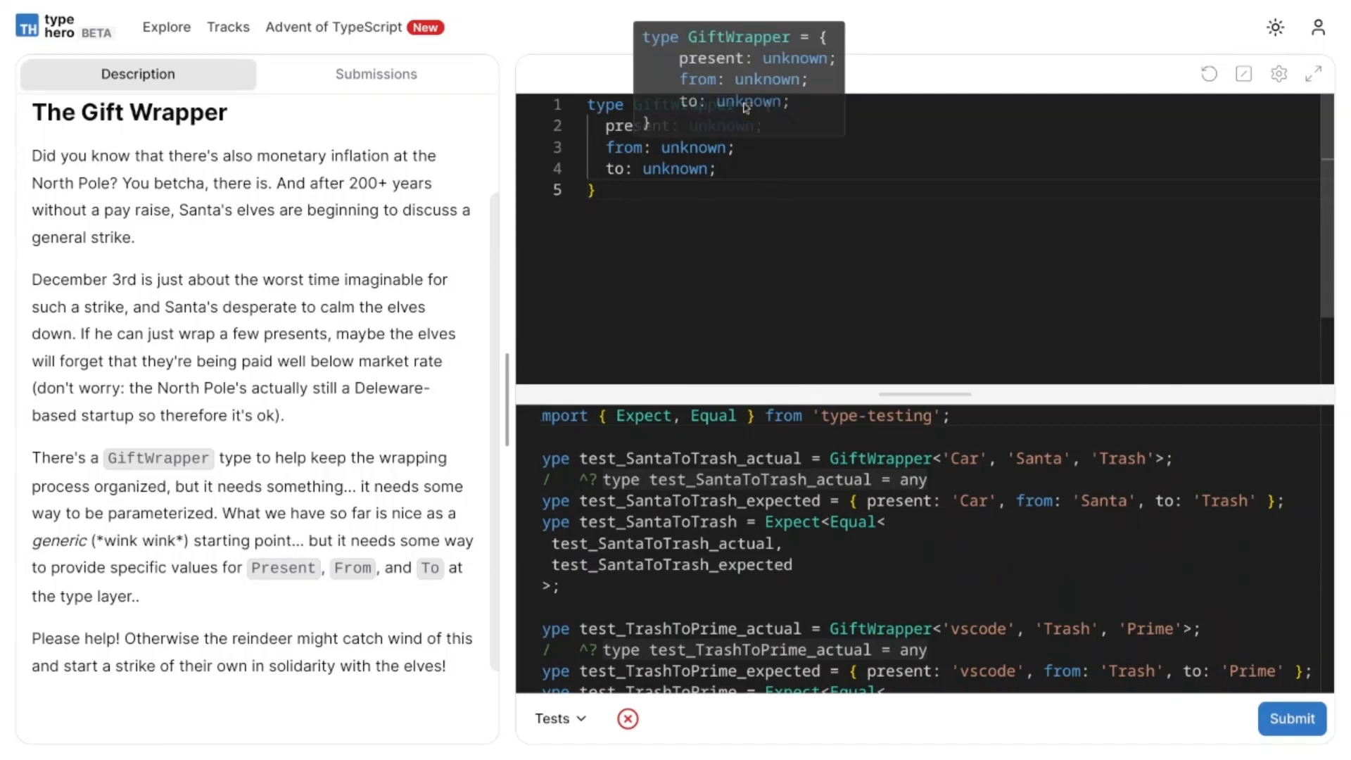
Add the generic parameter list <T,K,F> after GiftWrapper on line 1.
drag(800, 102, 743, 101)
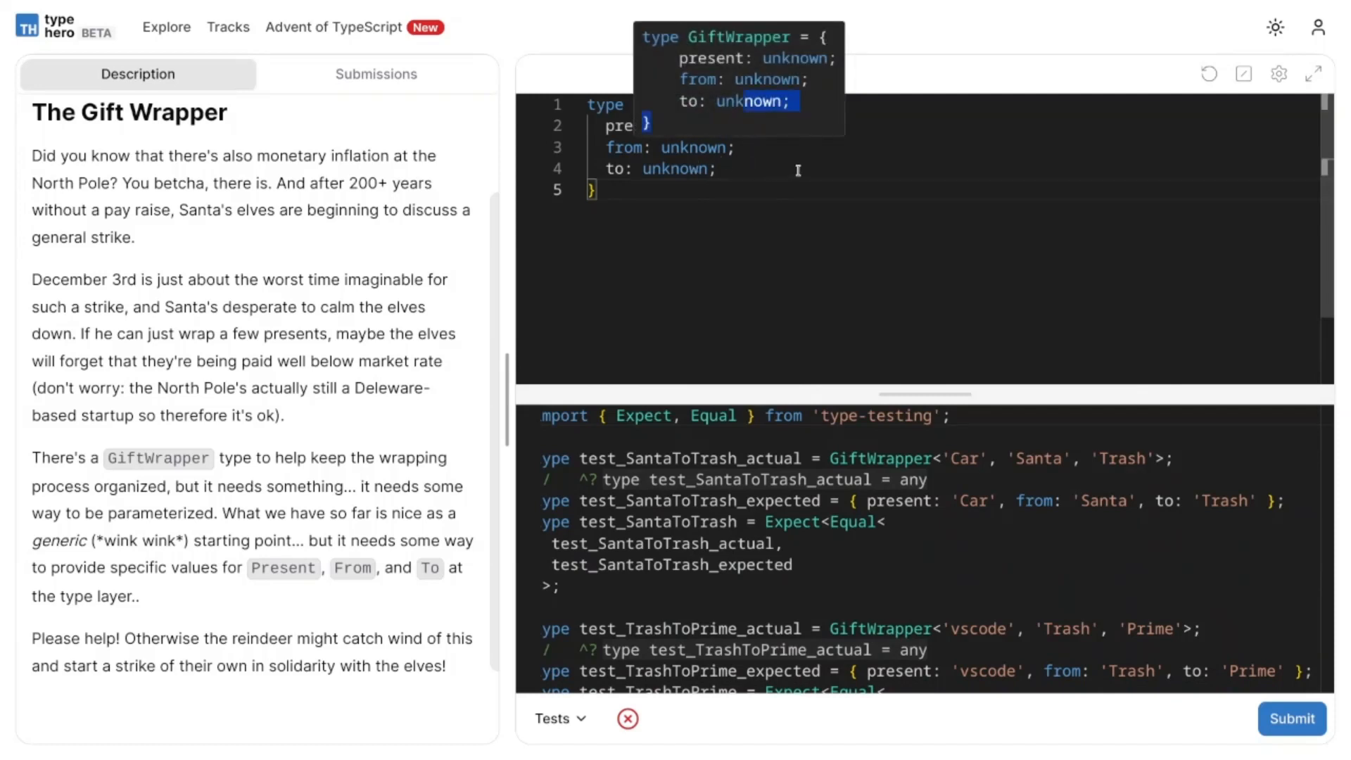
click(782, 104)
key(Left)
key(Left)
key(Left)
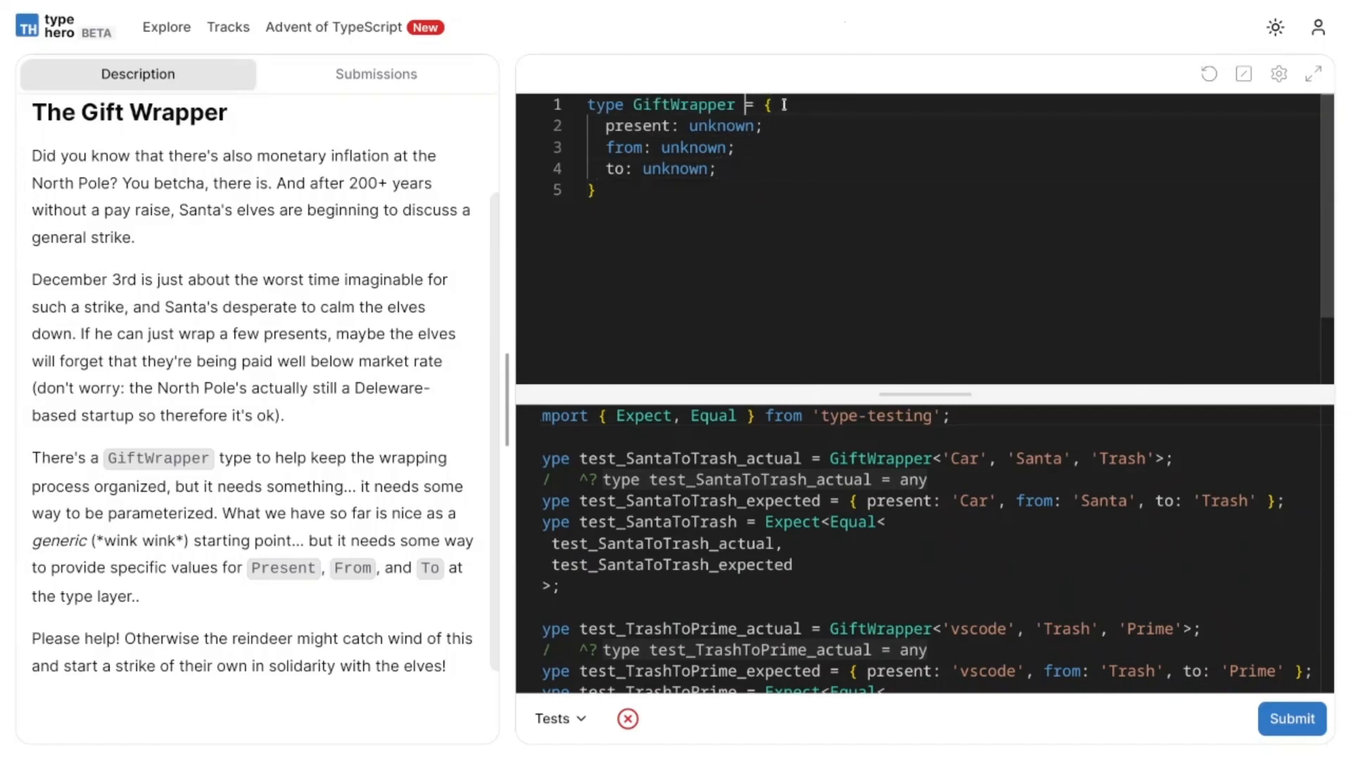
text(<>)
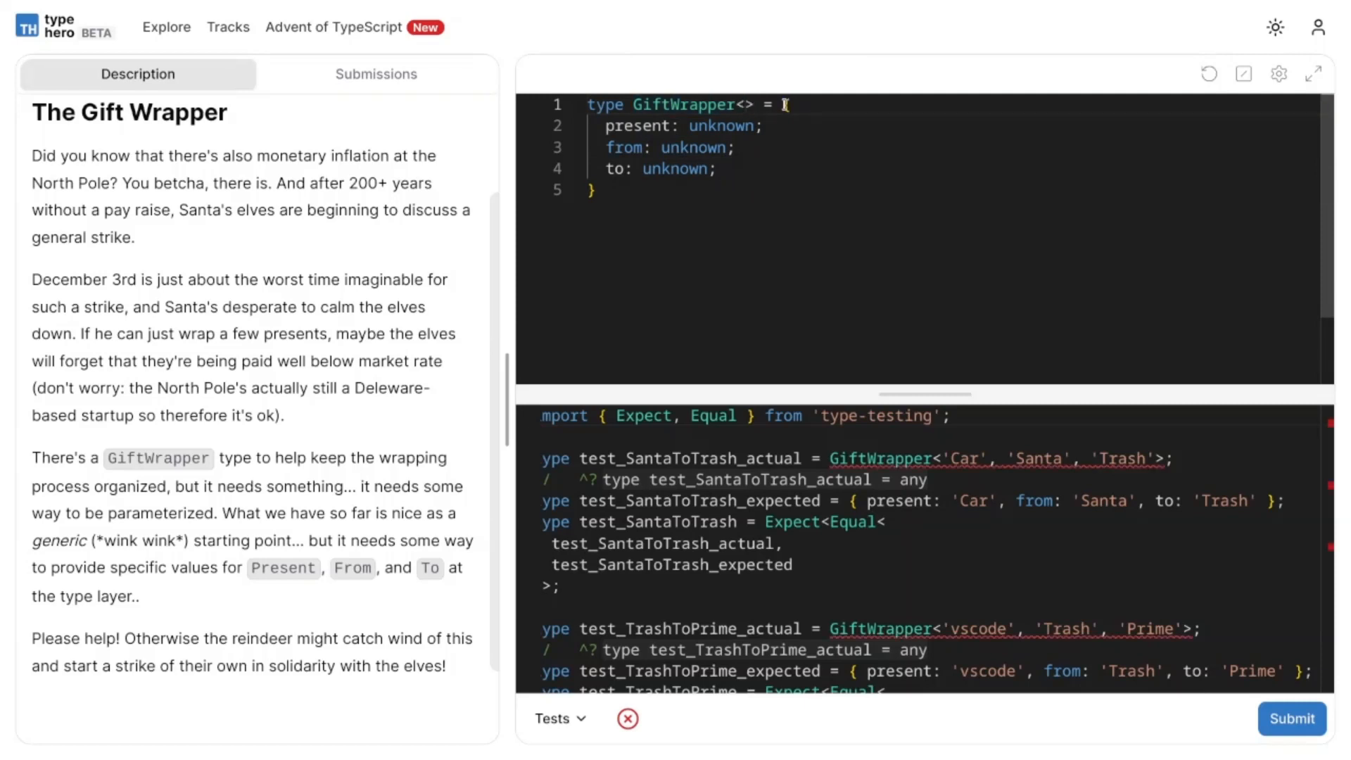
text(T,K)
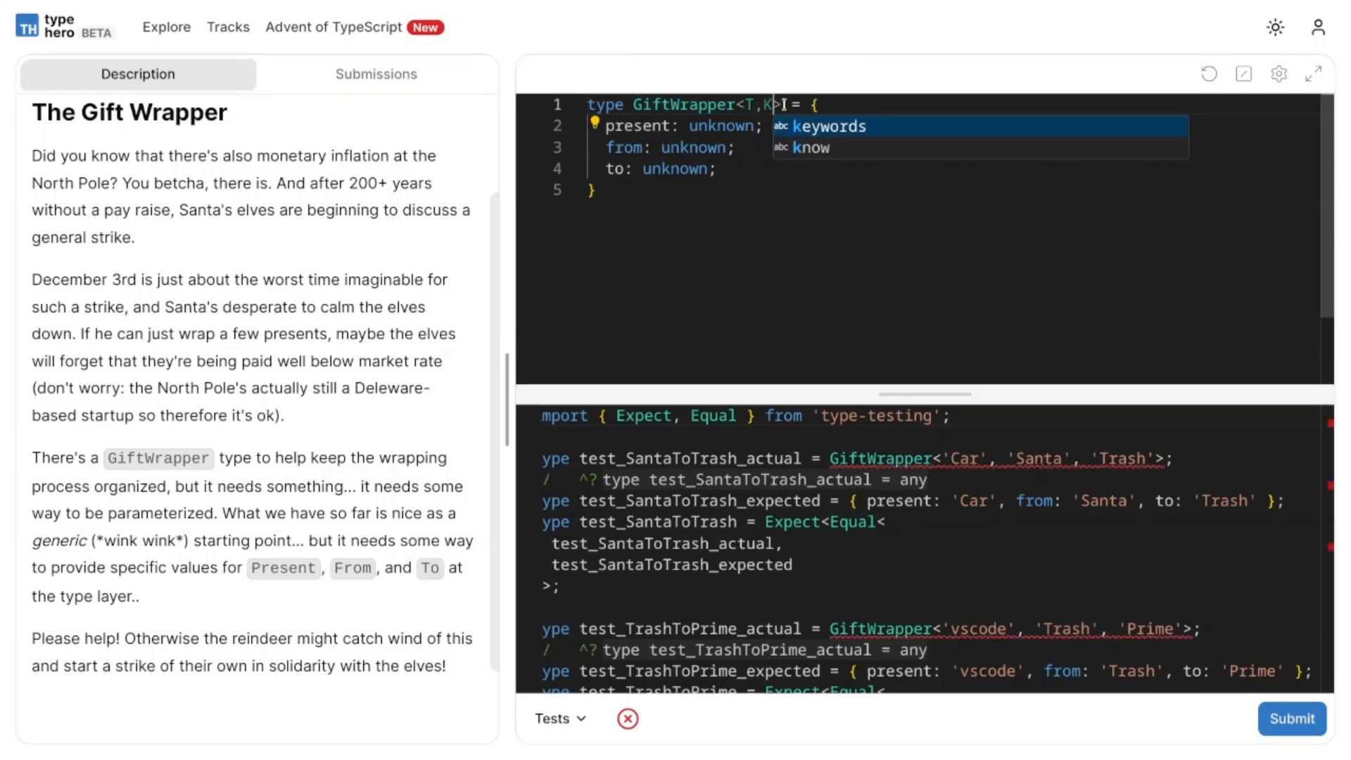
text(,F)
key(Escape)
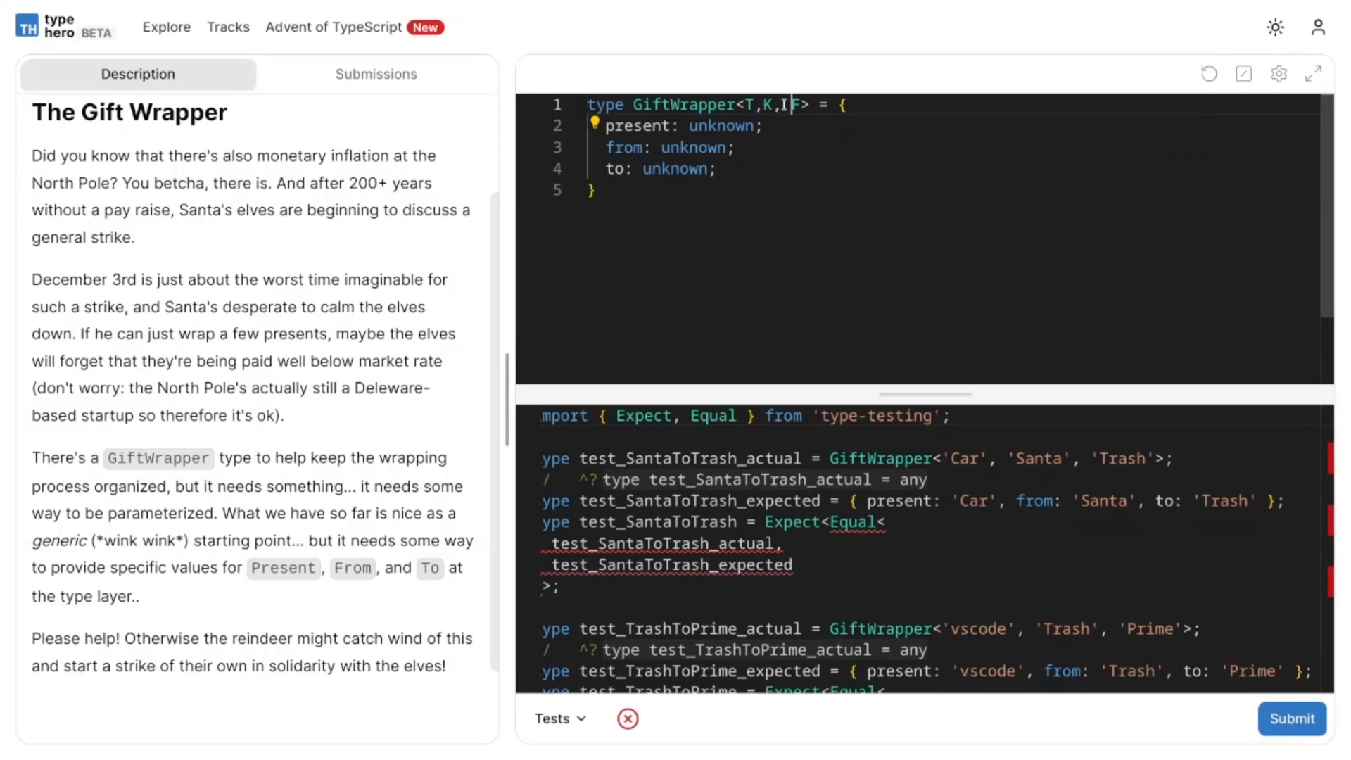
key(Left)
Retype the present property as T and clear the unknown type of from for K.
click(749, 129)
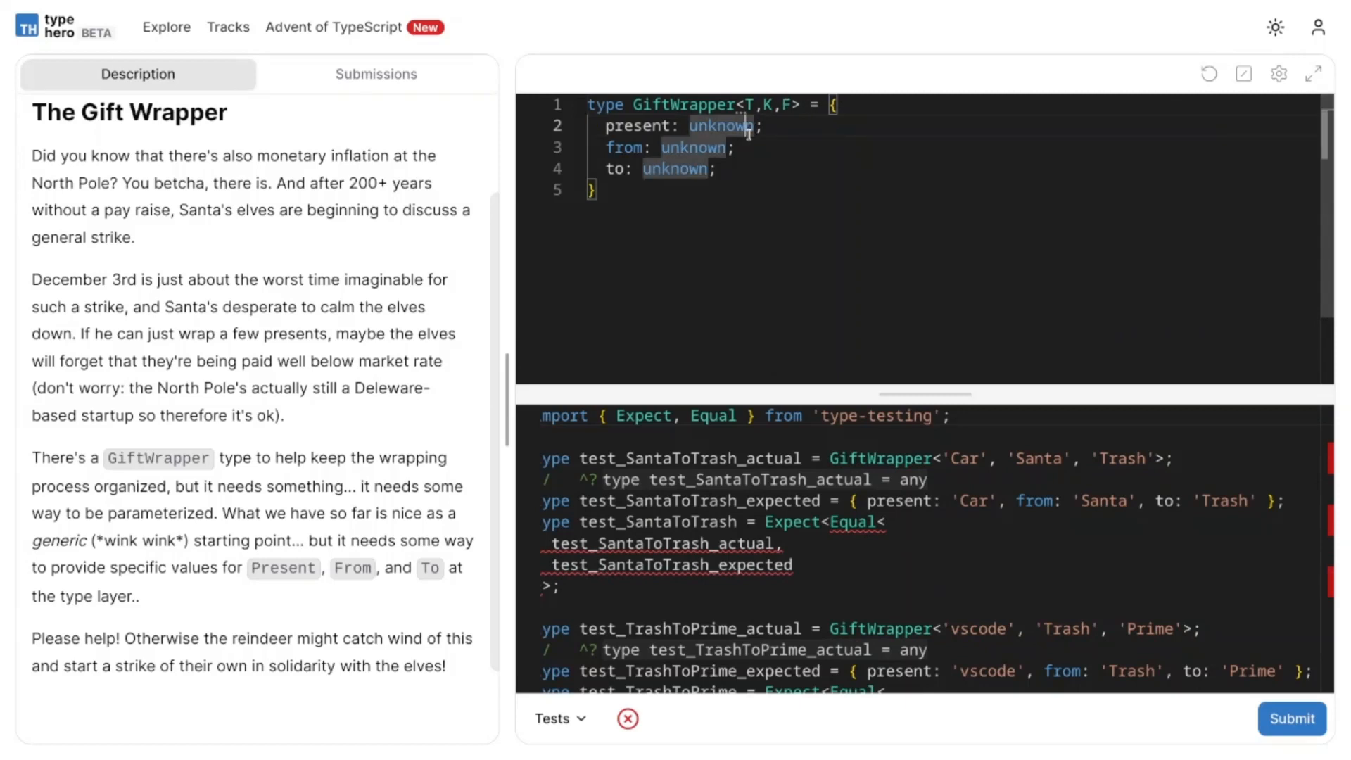
key(BackSpace)
key(BackSpace)
key(BackSpace)
key(BackSpace)
key(BackSpace)
key(BackSpace)
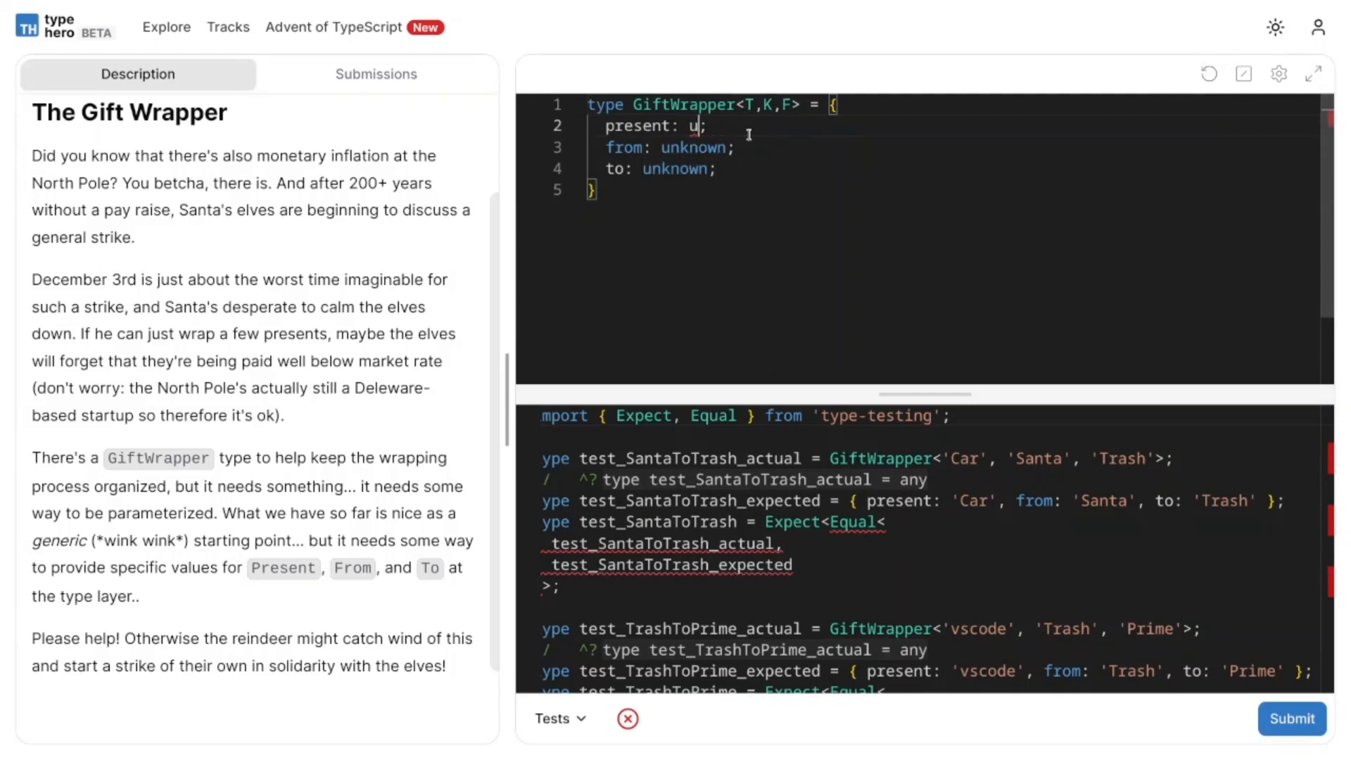
text(<>)
key(Left)
text(T)
key(Escape)
click(722, 148)
key(BackSpace)
key(BackSpace)
key(BackSpace)
key(BackSpace)
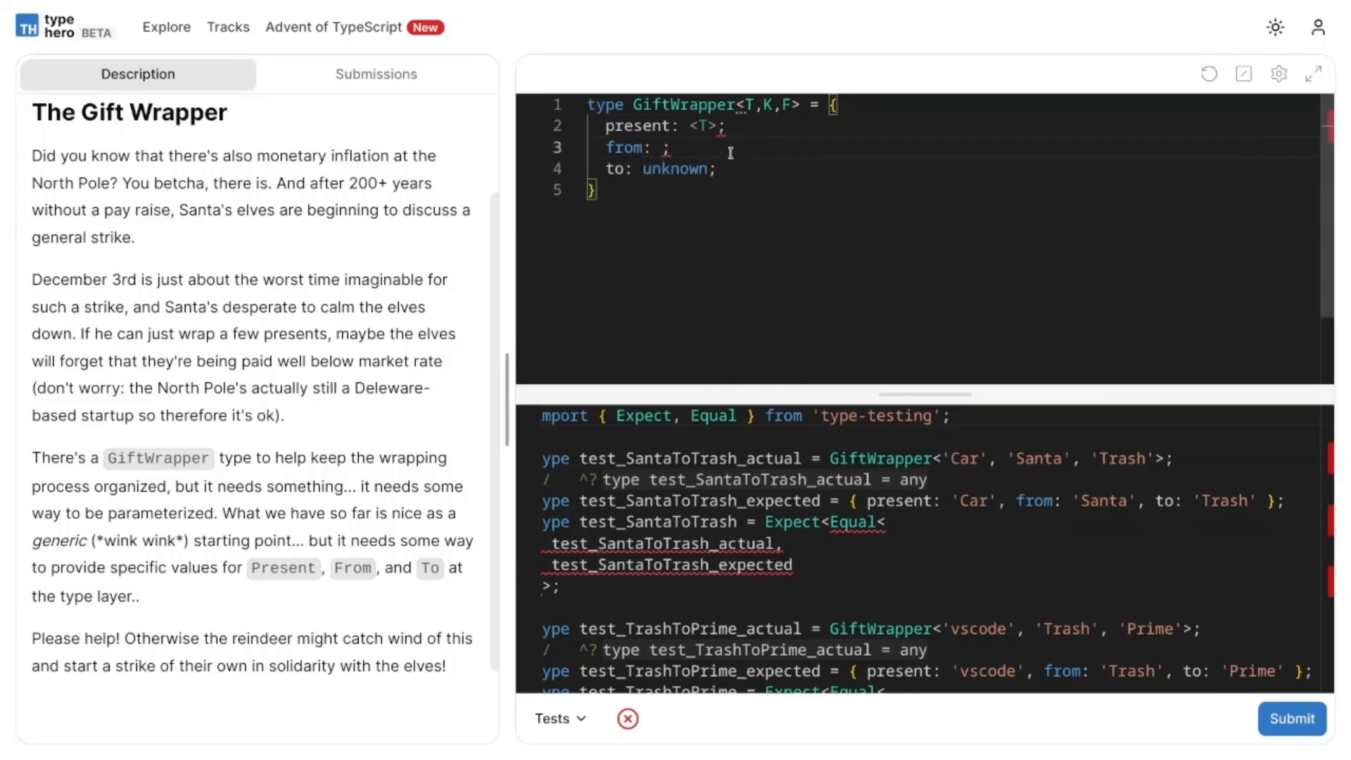
text(K)
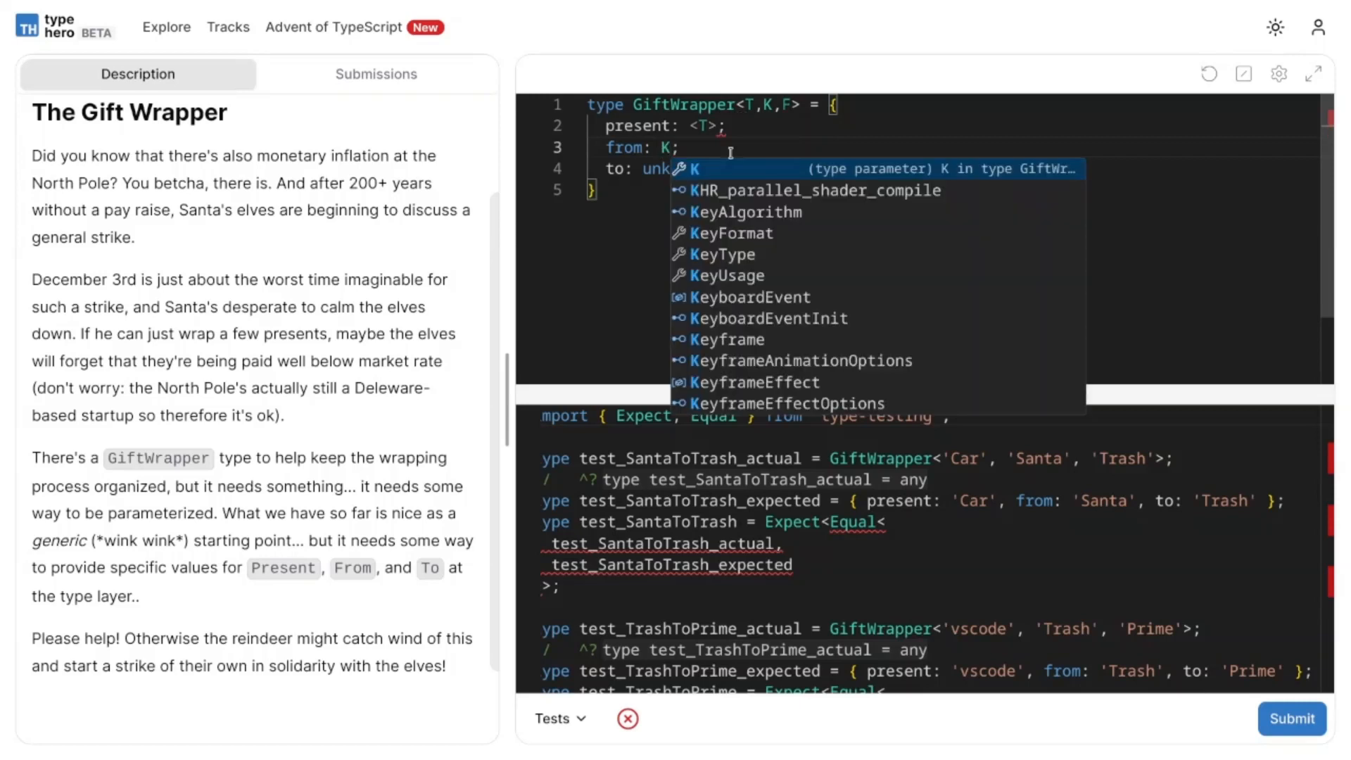
Remove the stray angle brackets so present is typed as plain T.
click(714, 125)
key(BackSpace)
key(Left)
key(BackSpace)
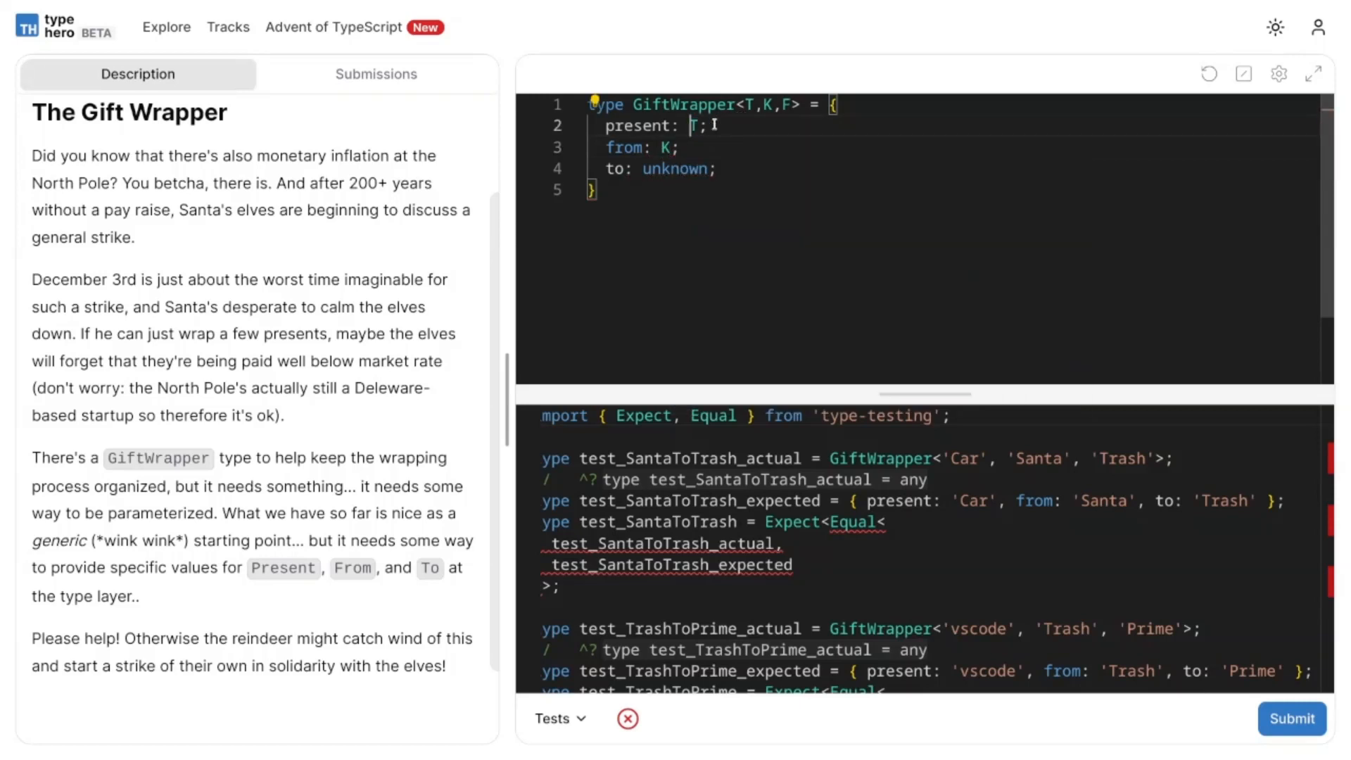
Retype the to property as F and submit the passing solution.
click(715, 169)
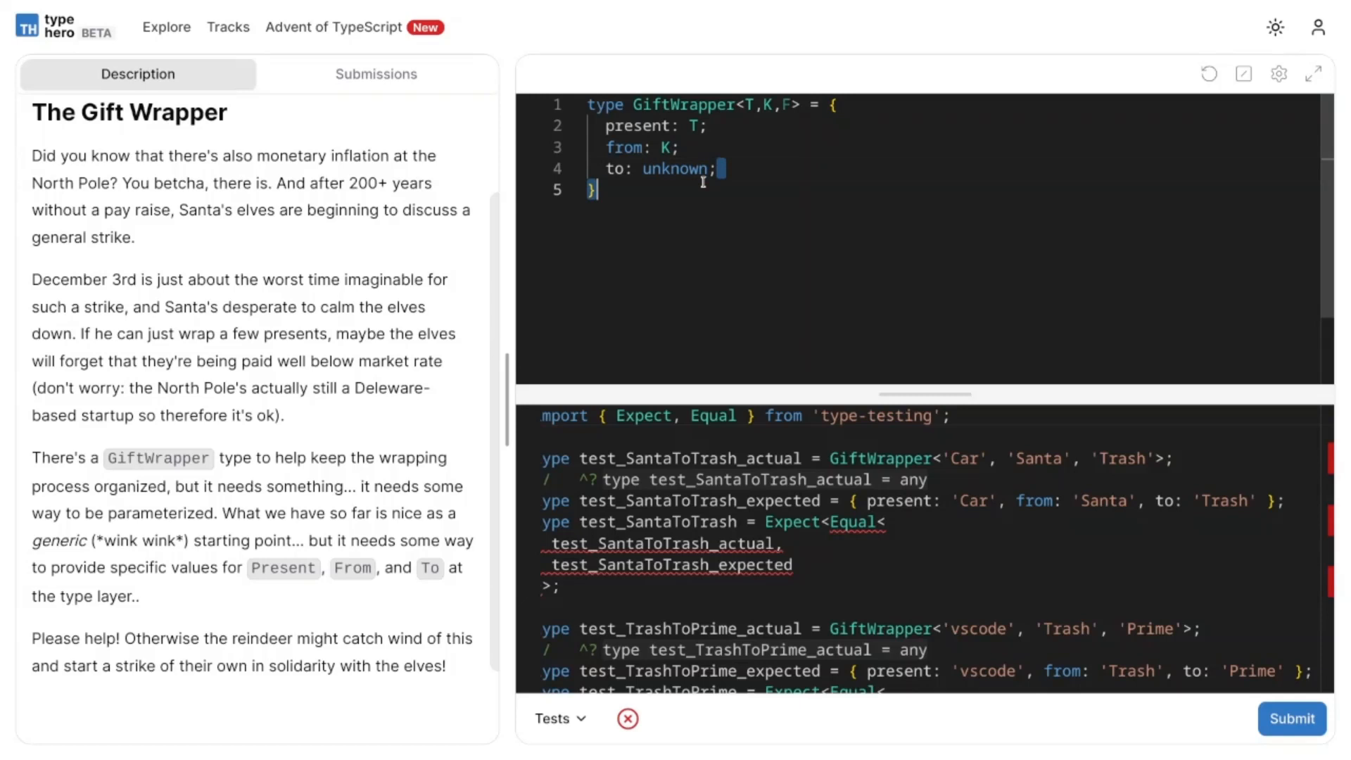
double_click(705, 171)
key(Right)
key(BackSpace)
key(BackSpace)
key(BackSpace)
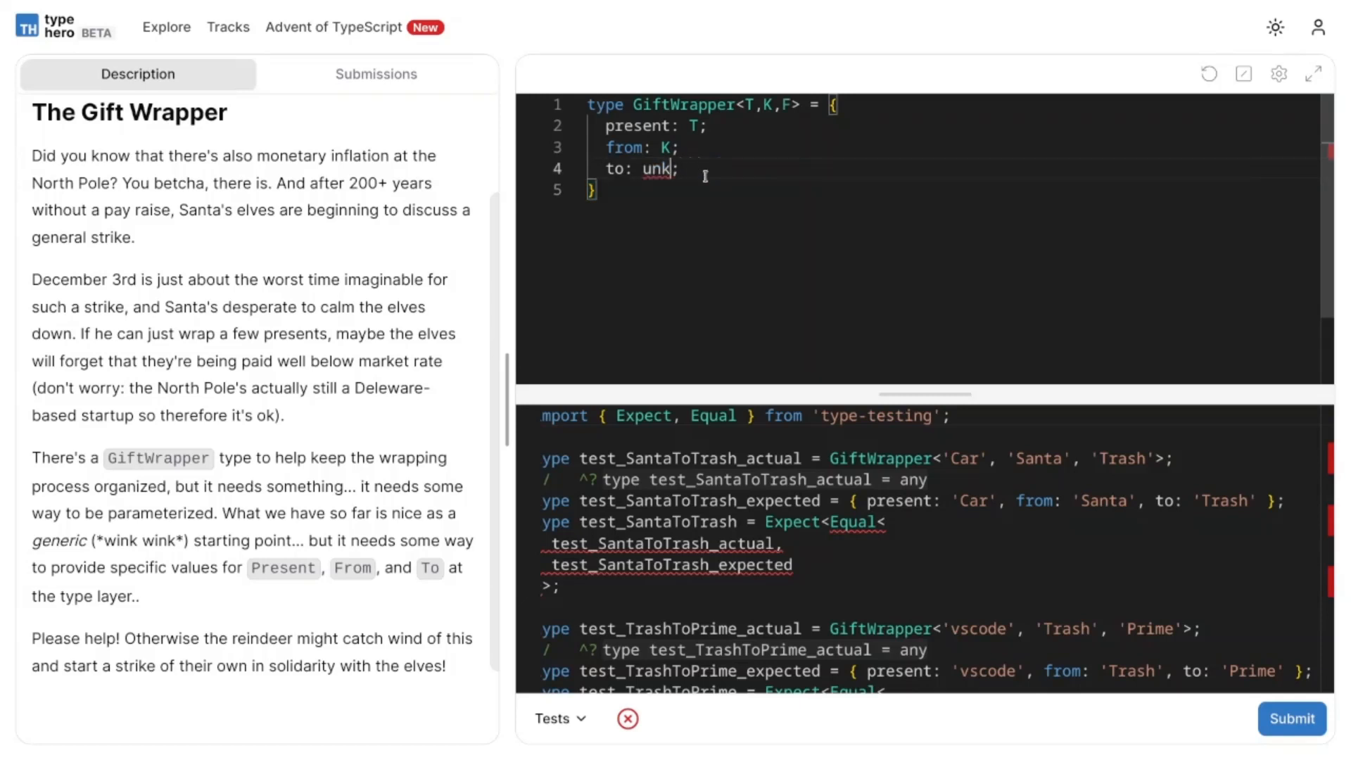
key(BackSpace)
key(BackSpace)
key(BackSpace)
text(F)
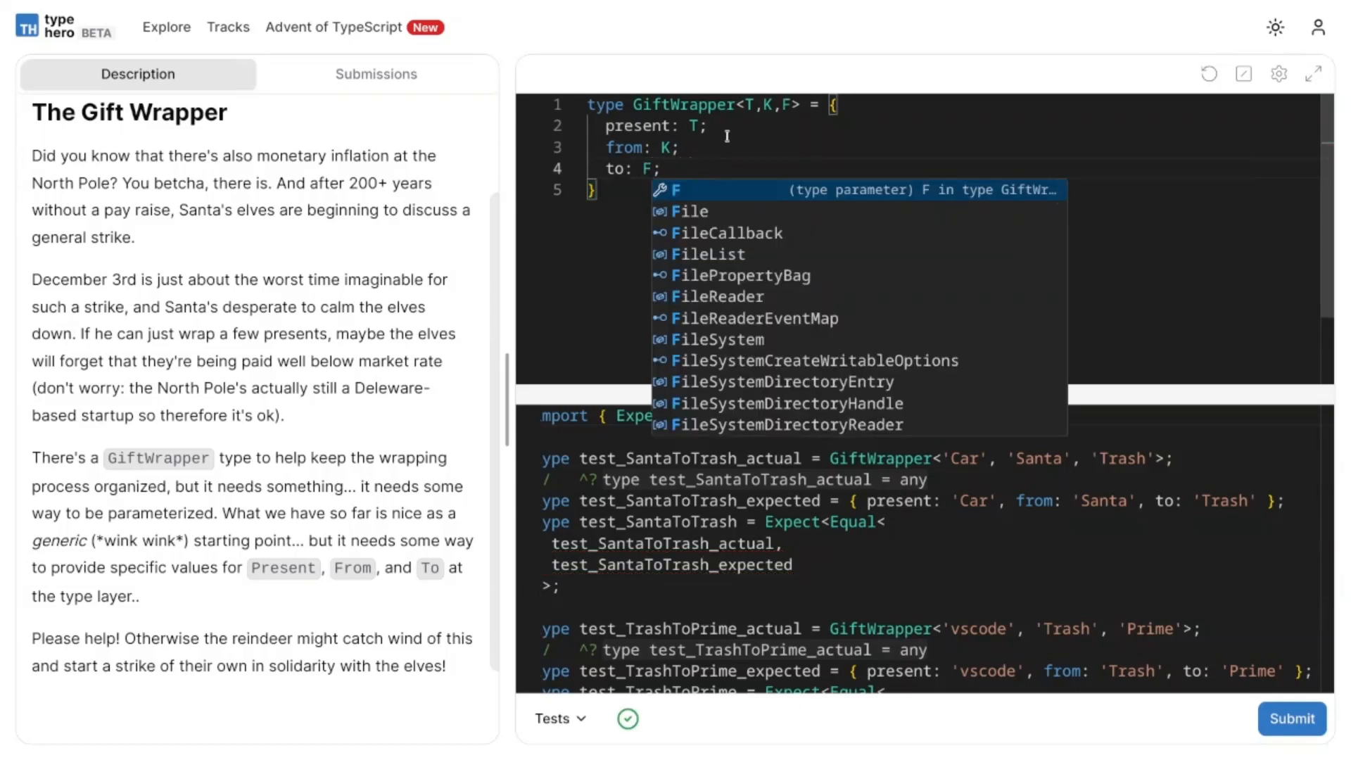
key(Escape)
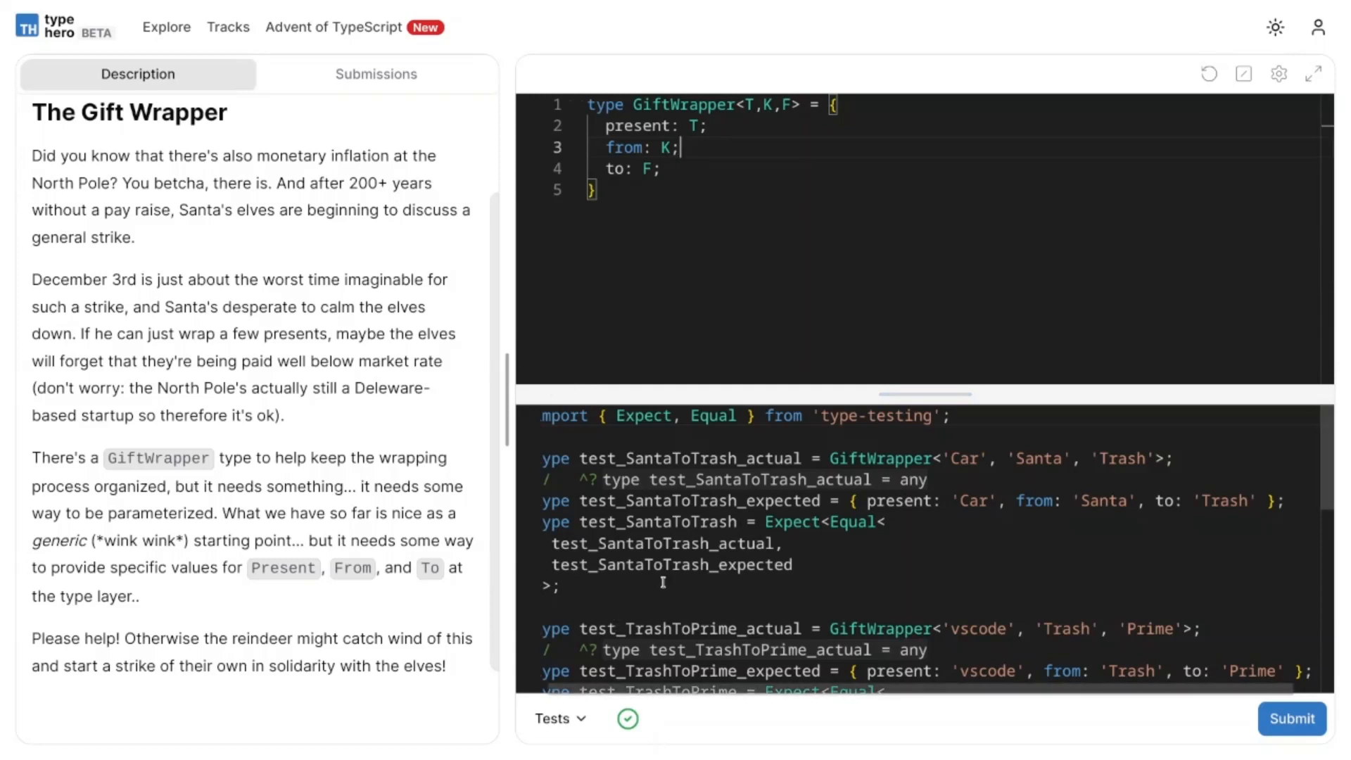
scroll(665, 581, down, 5)
click(1293, 719)
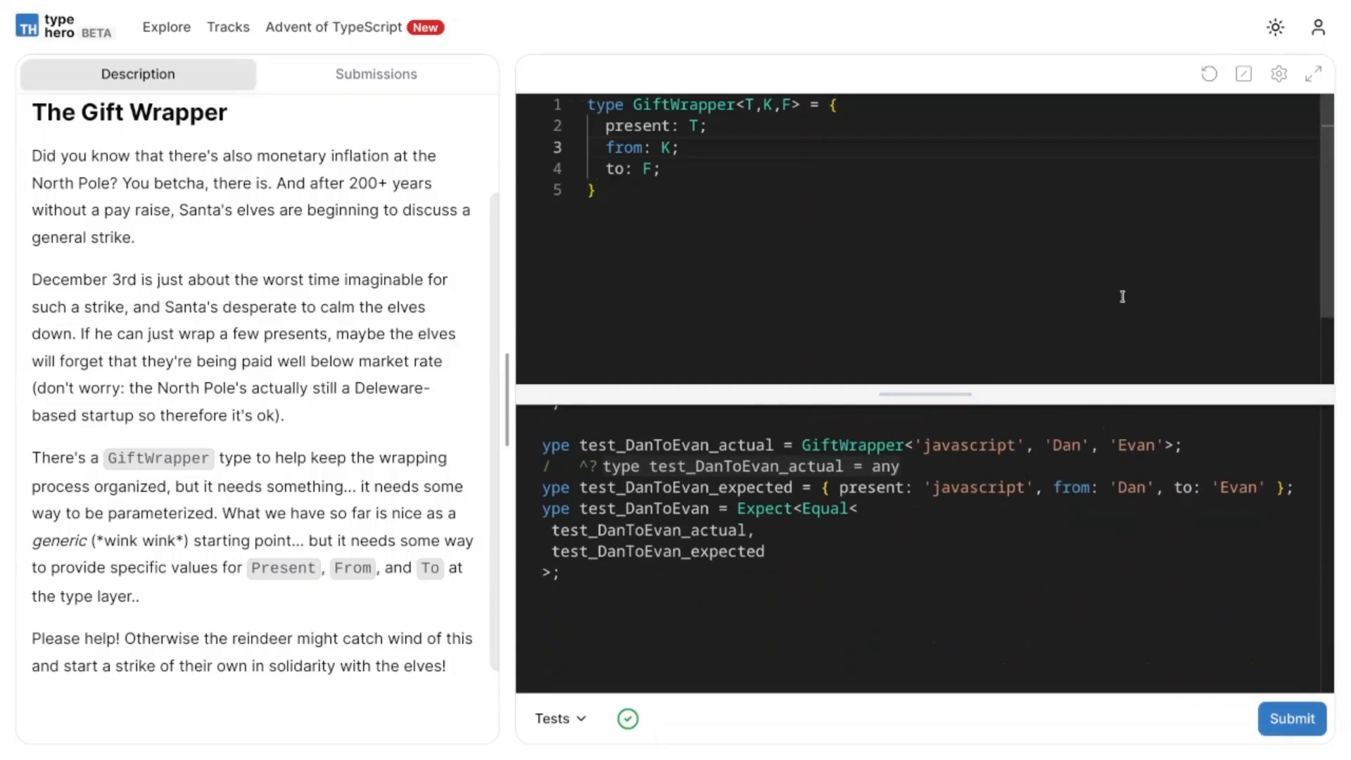